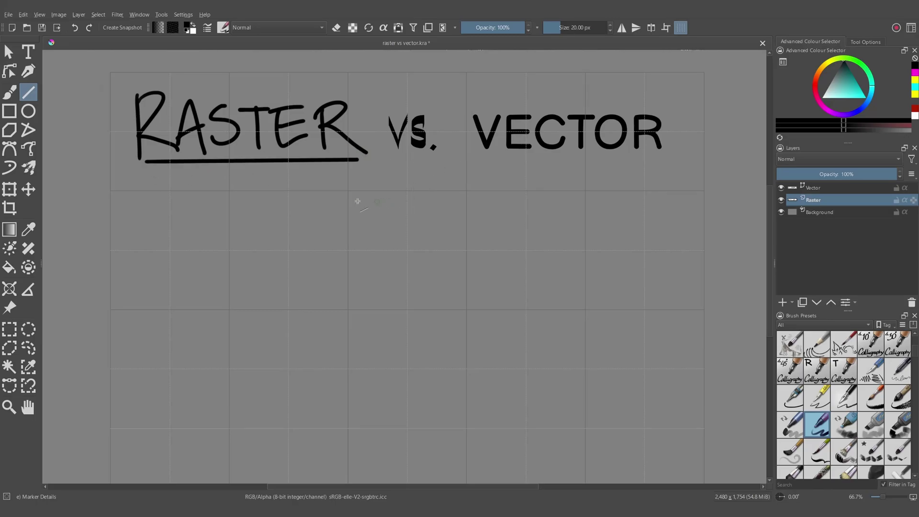
On the Vector layer, draw a straight horizontal underline beneath the word VECTOR
click(824, 189)
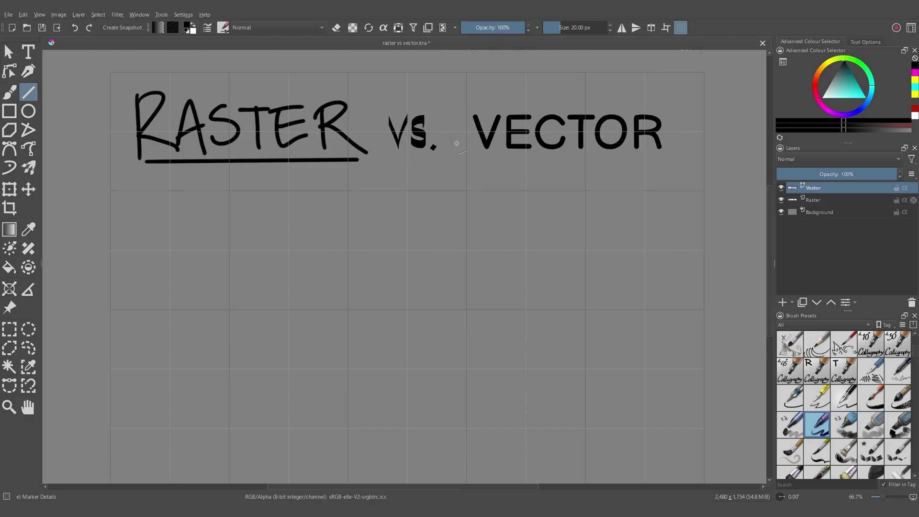
drag(476, 157, 670, 157)
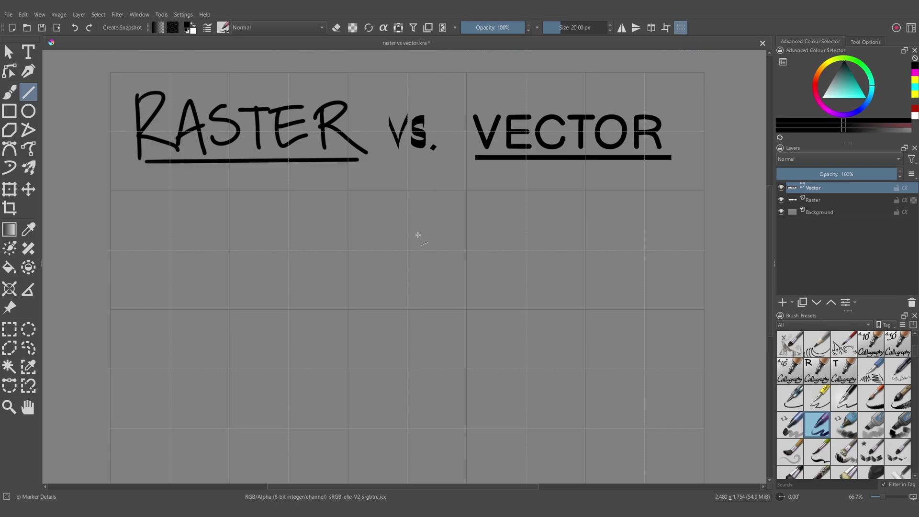
Add Paint Layer 1 above Raster, and add Vector Layer 2 moved to the top of the stack
click(814, 199)
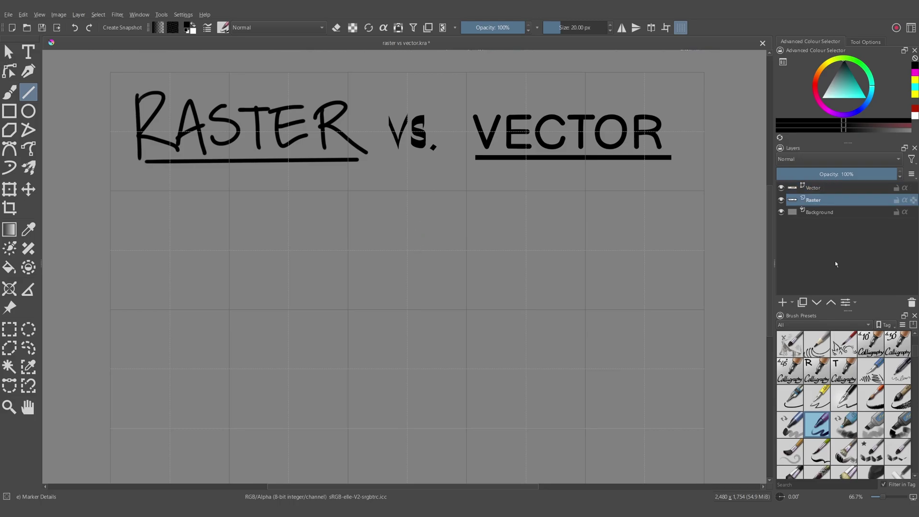
click(782, 302)
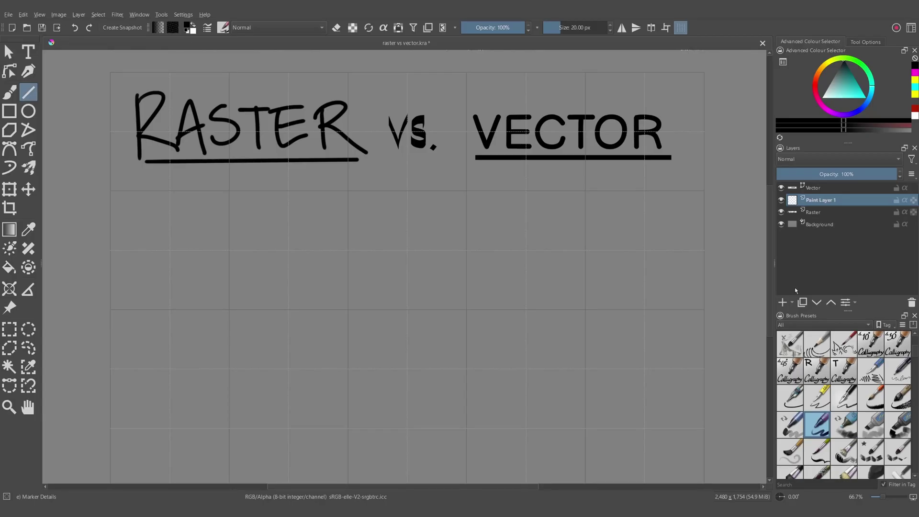
click(792, 303)
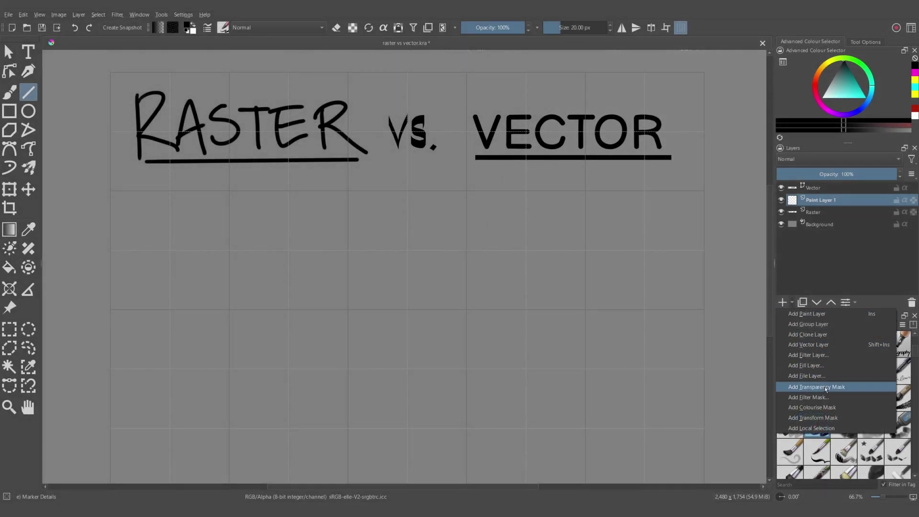
click(812, 345)
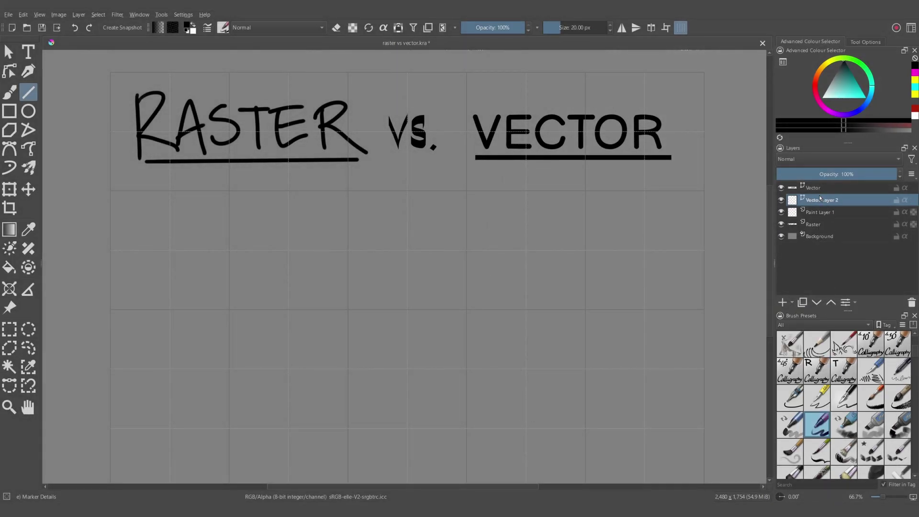
drag(820, 198, 819, 184)
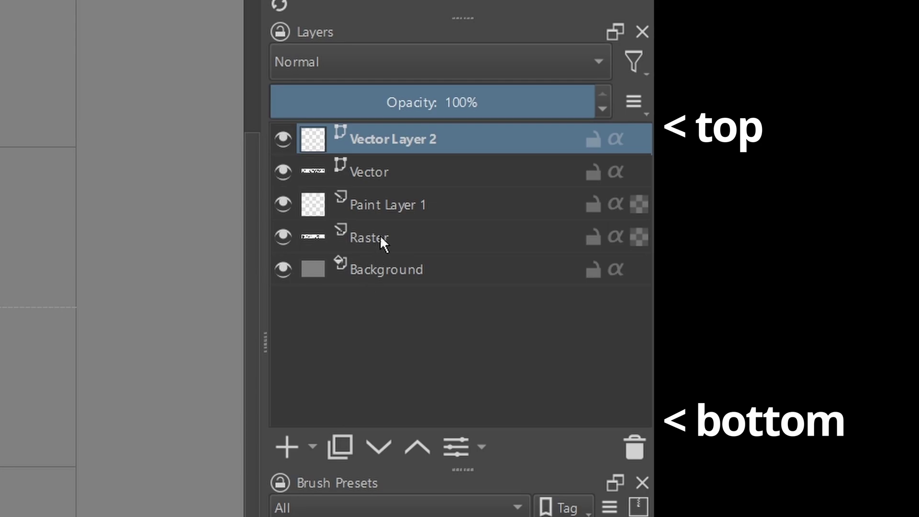
On Paint Layer 1, hand-write 'write' under RASTER with the Freehand Brush
click(388, 204)
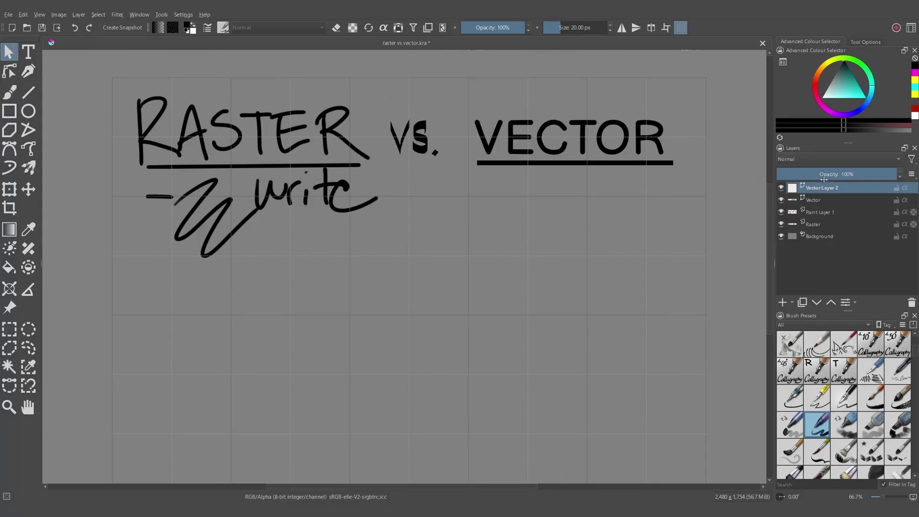
click(9, 91)
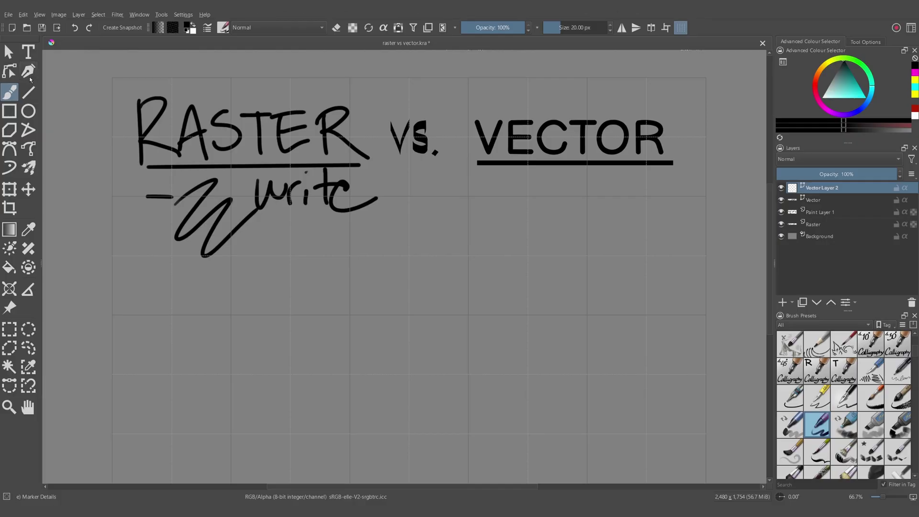
Draw two thick Calligraphy strokes below VECTOR on Vector Layer 2
click(28, 71)
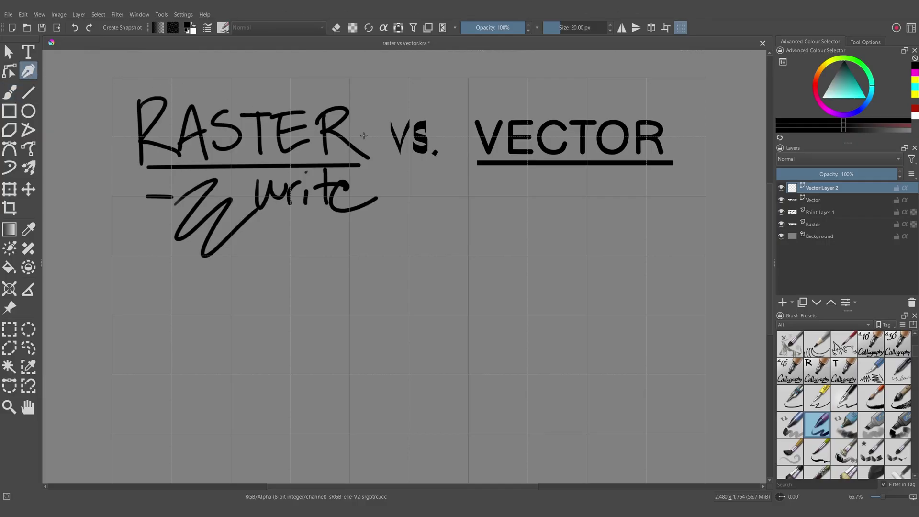
mouse_move(488, 189)
mouse_down()
mouse_move(594, 191)
mouse_move(634, 273)
mouse_up()
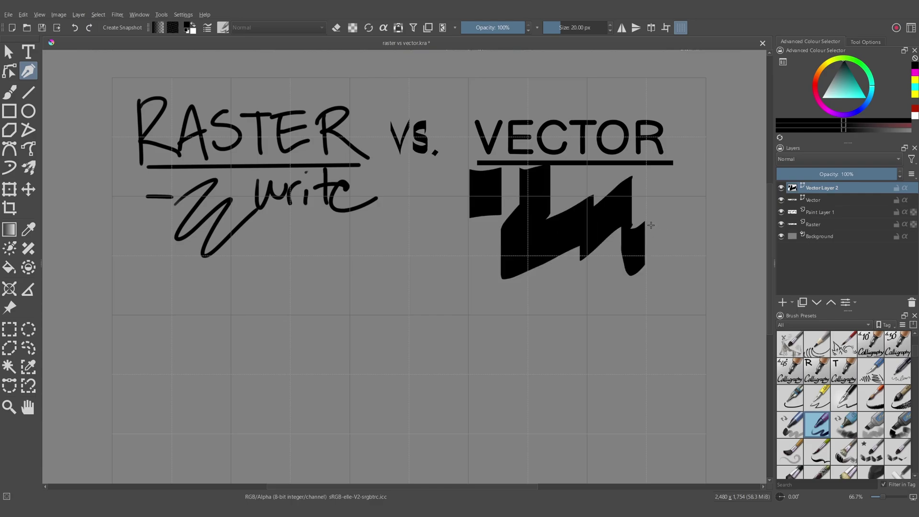
drag(644, 167, 685, 250)
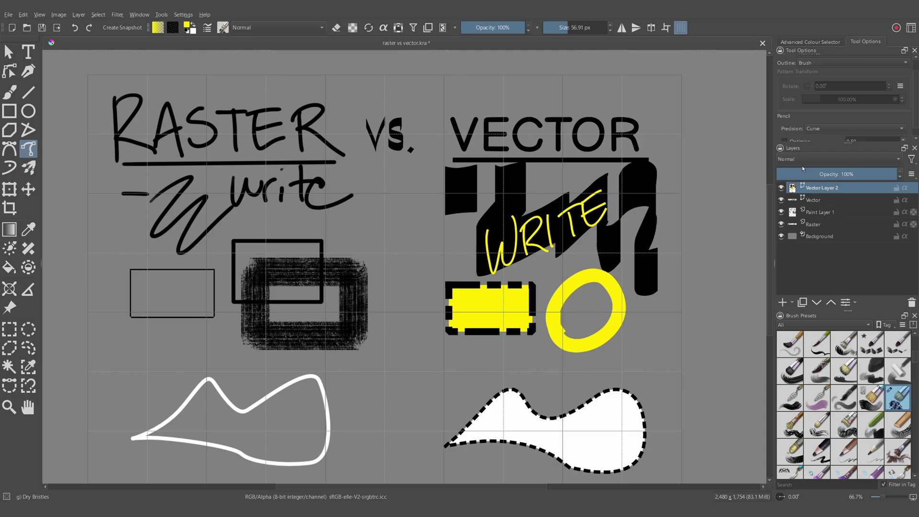
Draw a closed curved Bezier path beneath the calligraphy strokes and select it
click(816, 213)
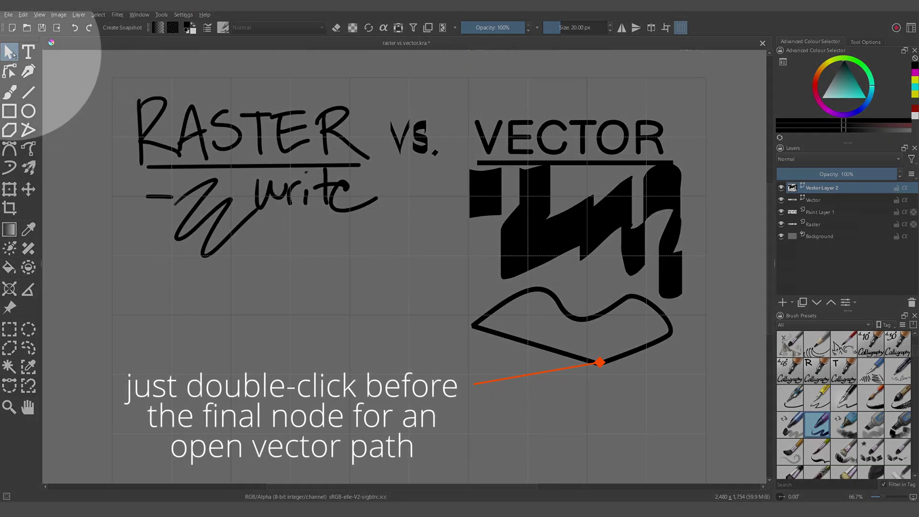
click(13, 53)
click(593, 365)
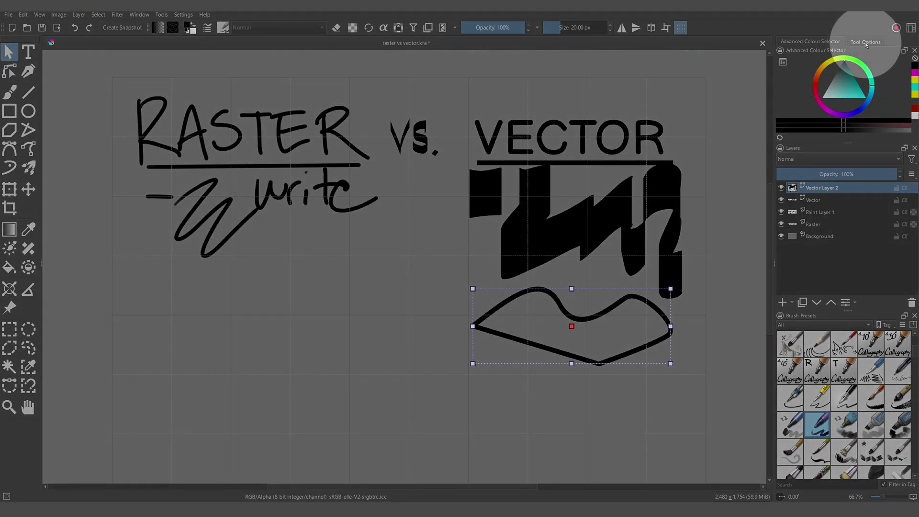
Give the shape's outline a fine dashed line style, an arrowhead start marker and no middle markers
click(865, 42)
click(700, 40)
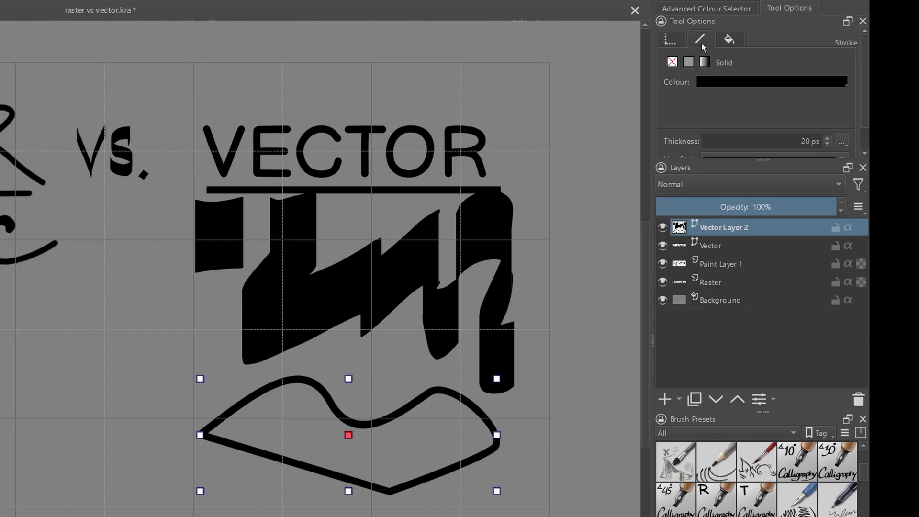
scroll(735, 124, down, 1)
scroll(776, 115, up, 14)
scroll(829, 114, up, 9)
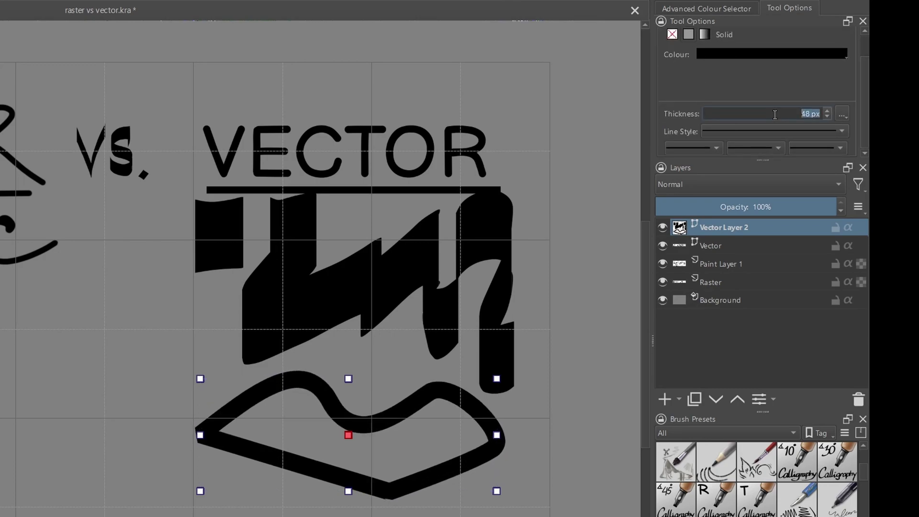
click(794, 129)
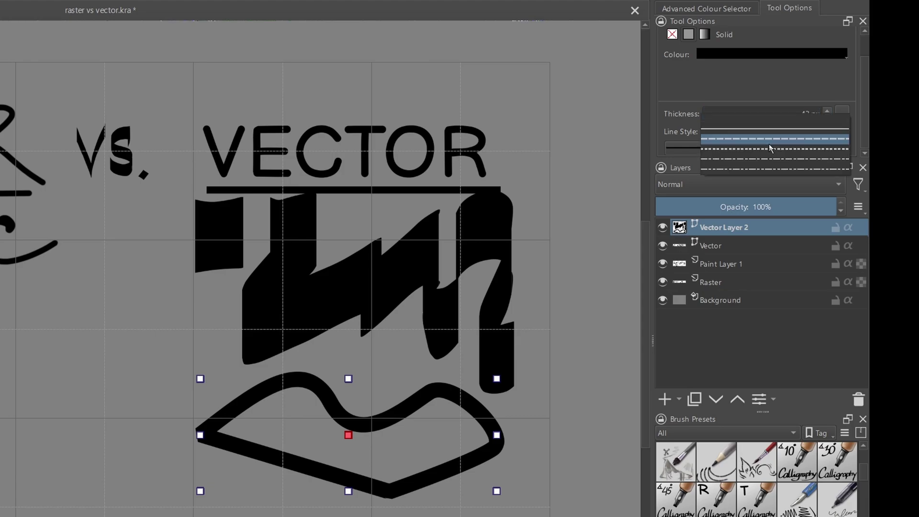
click(765, 142)
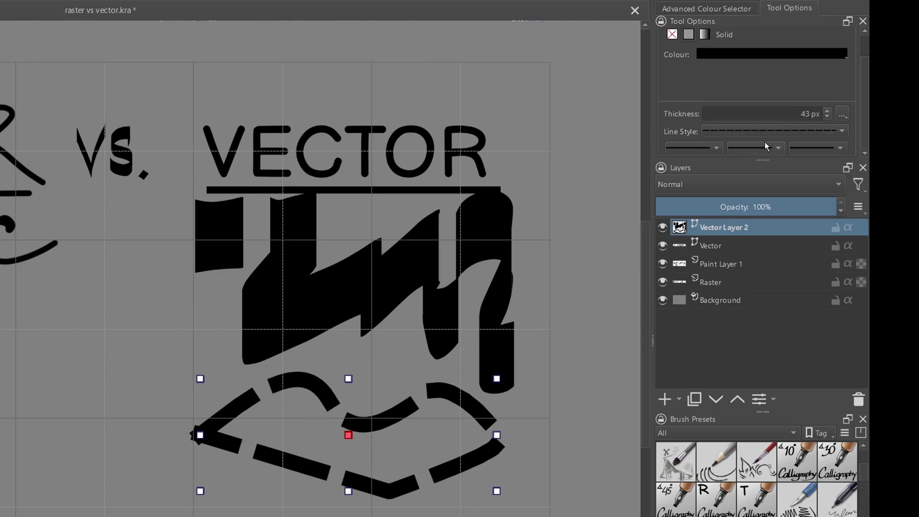
click(773, 131)
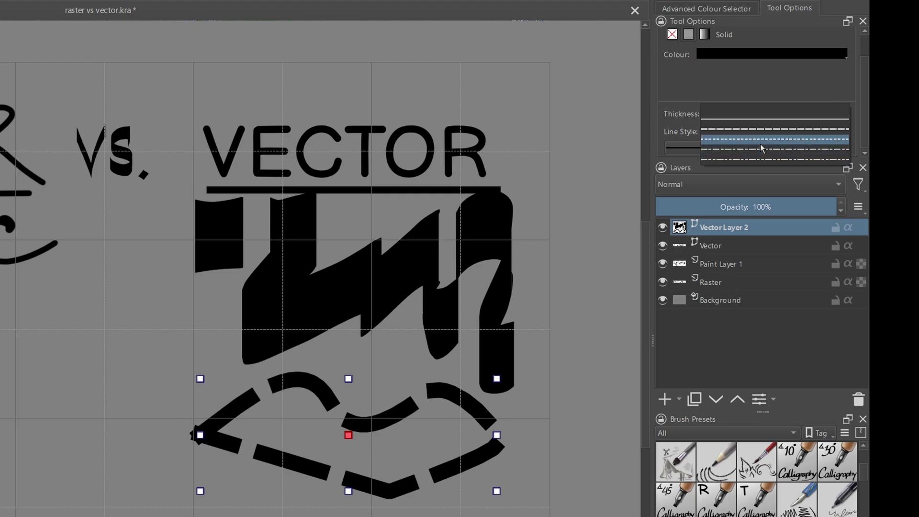
click(762, 142)
click(692, 147)
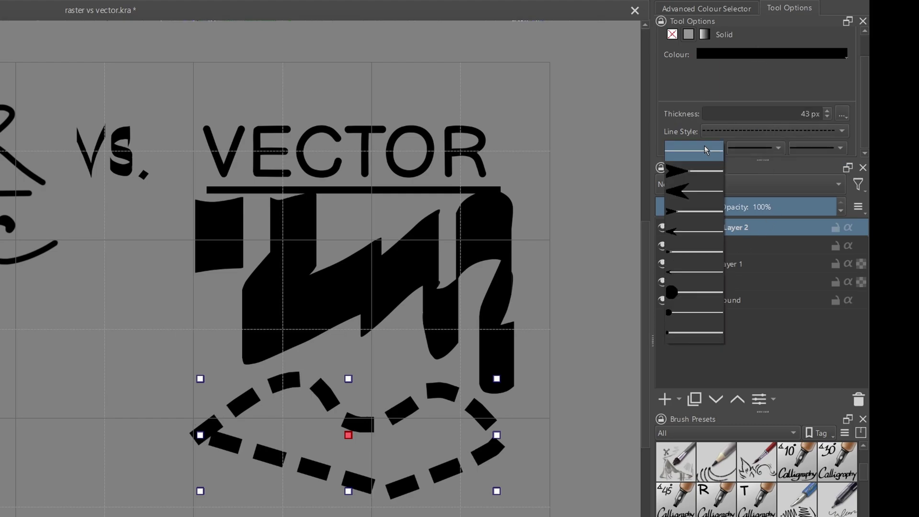
click(685, 175)
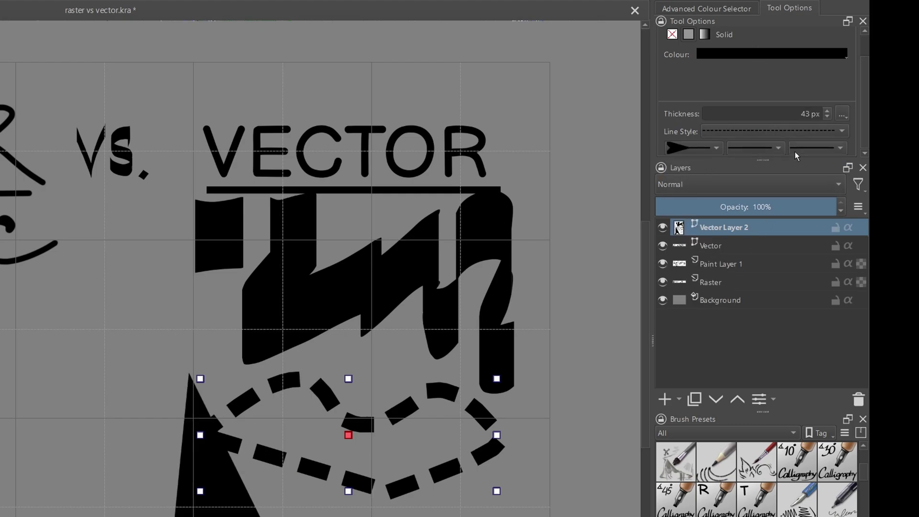
click(778, 151)
click(777, 152)
Set the outline thickness to 14 px
click(777, 114)
text(14)
key(Return)
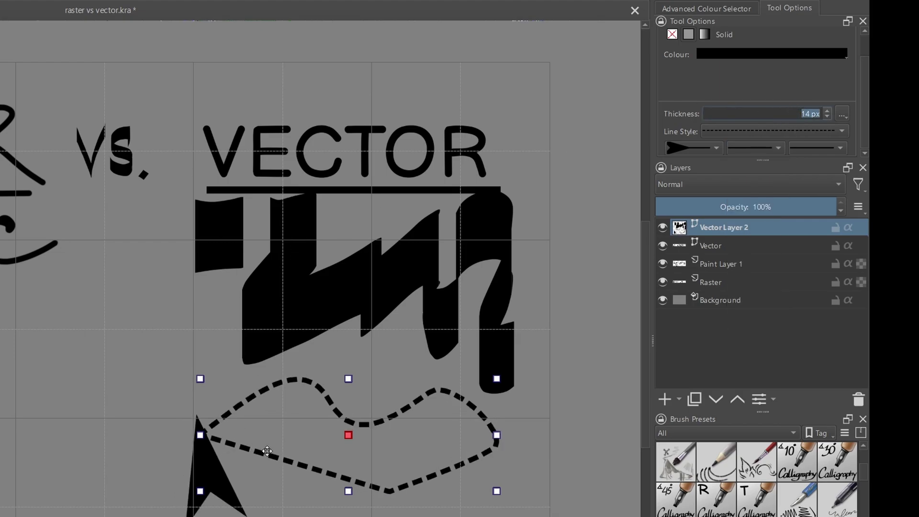
click(699, 149)
key(Escape)
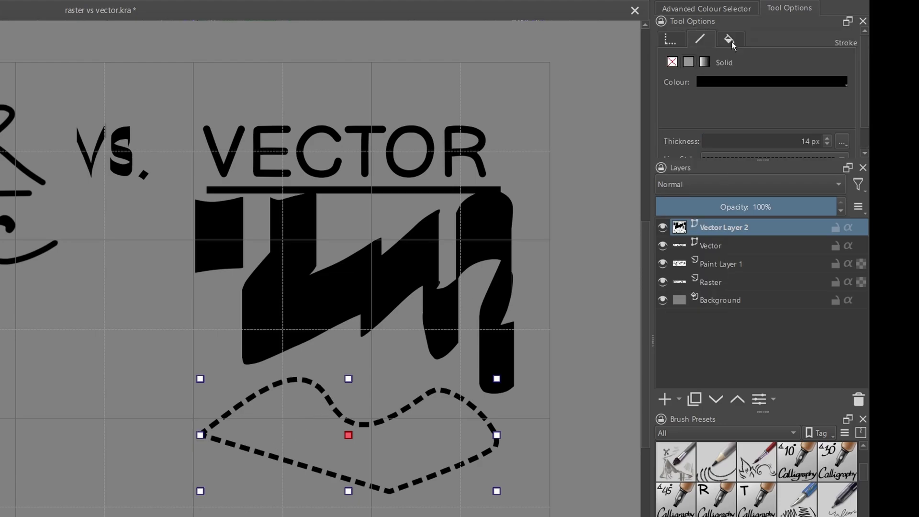
Fill the shape with solid white
click(731, 42)
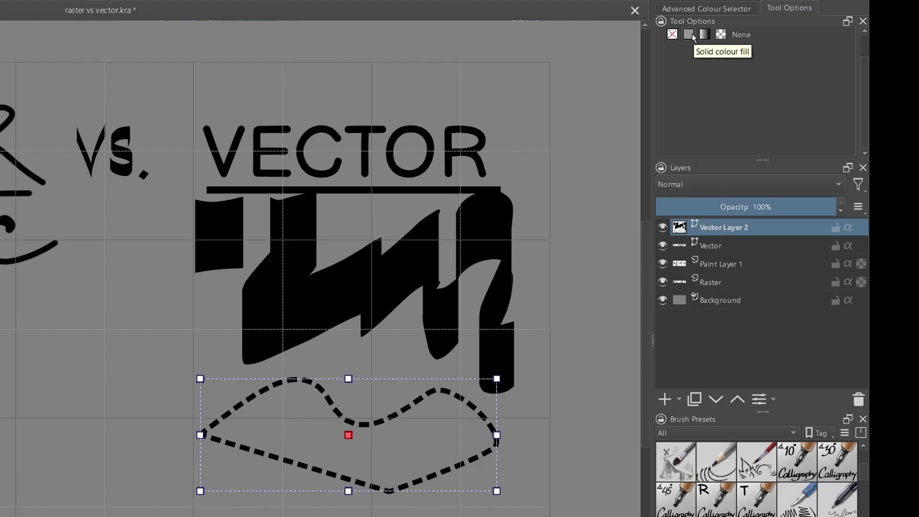
click(688, 34)
click(716, 54)
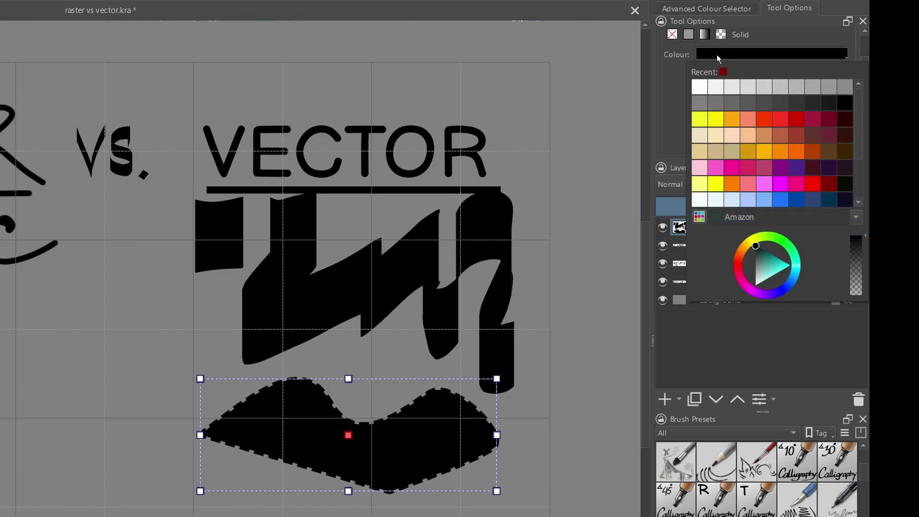
click(699, 88)
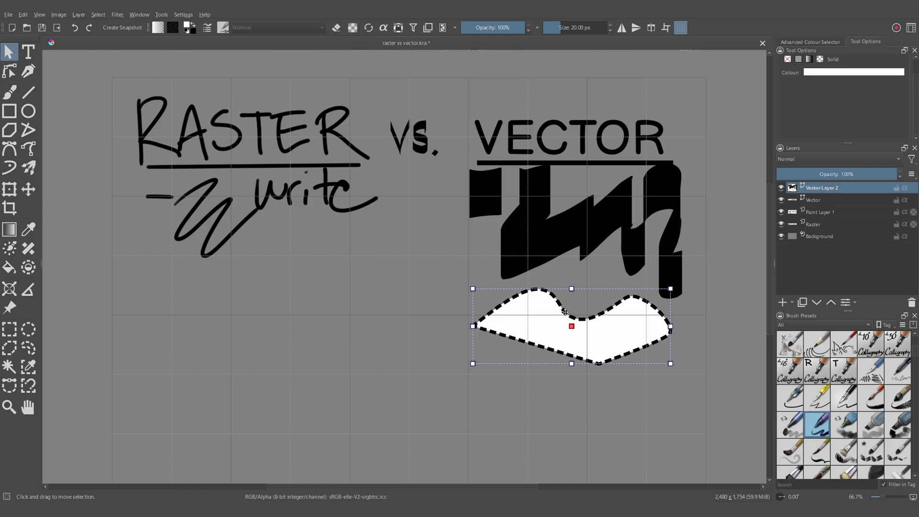
Edit the shape's path nodes and handles into a tapered teardrop with a pointed left tip and curved underside
double_click(565, 312)
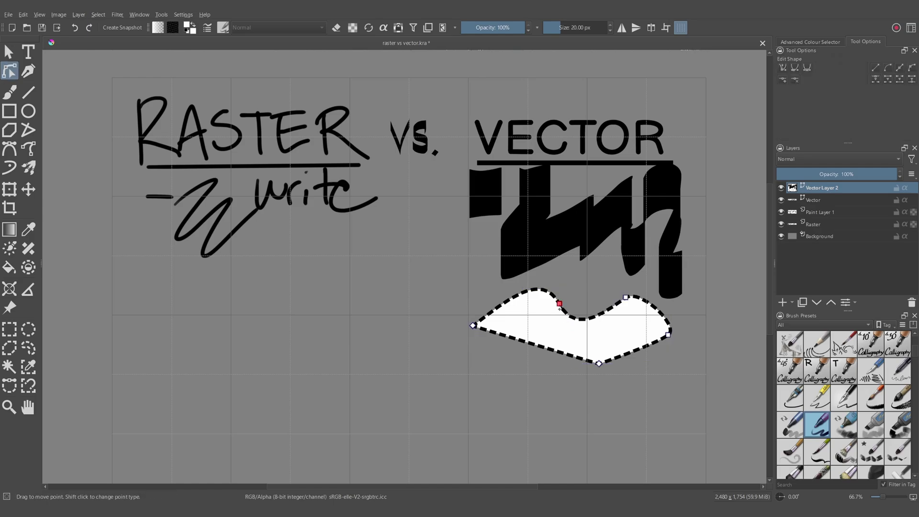
click(559, 304)
click(473, 326)
drag(568, 367, 516, 355)
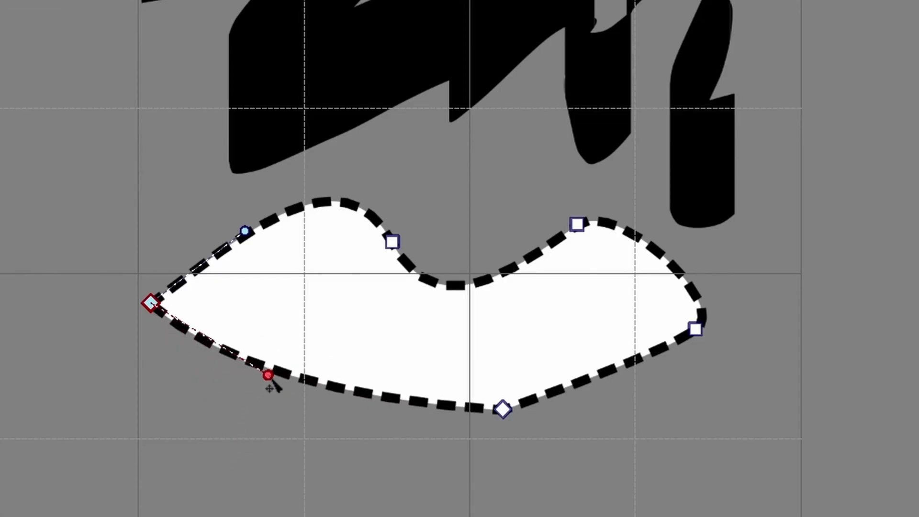
drag(273, 380, 292, 365)
drag(360, 381, 397, 335)
drag(588, 384, 602, 429)
drag(152, 306, 71, 350)
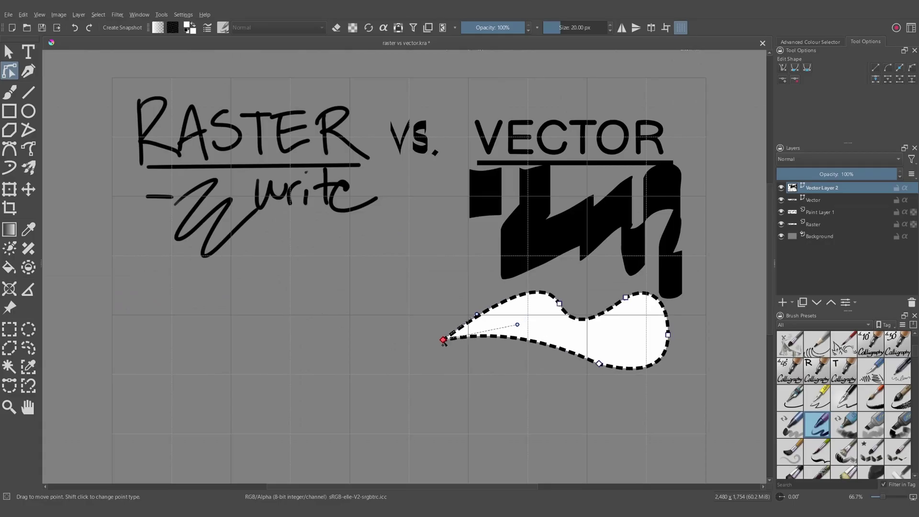
drag(444, 340, 487, 344)
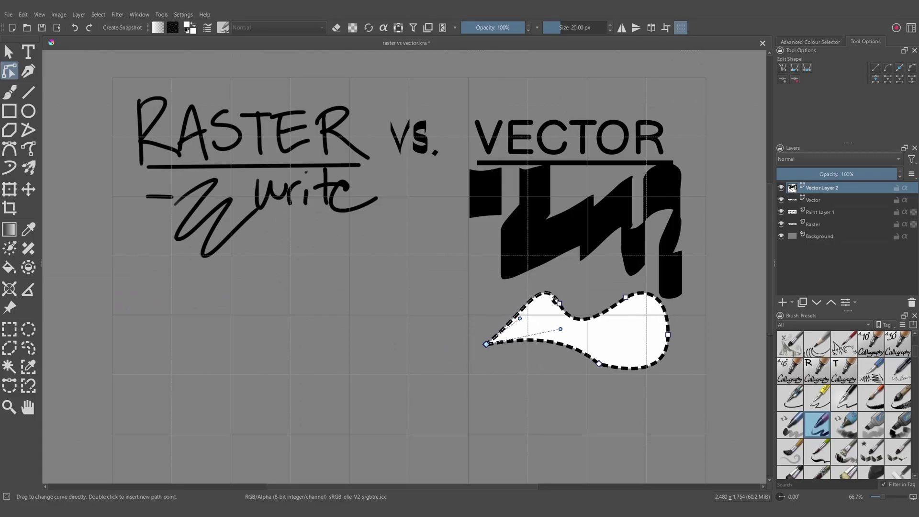
click(67, 245)
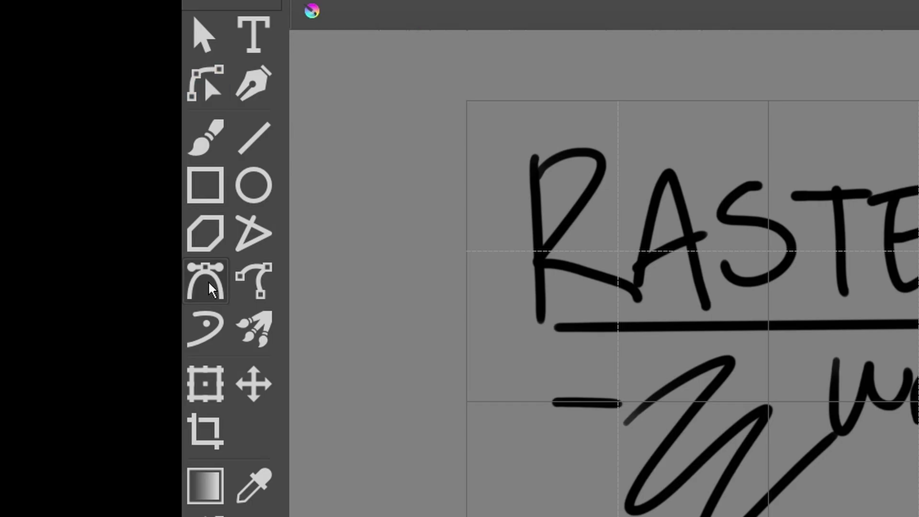
On Paint Layer 1, draw a closed curved Bezier outline in white beneath the raster writing
click(9, 148)
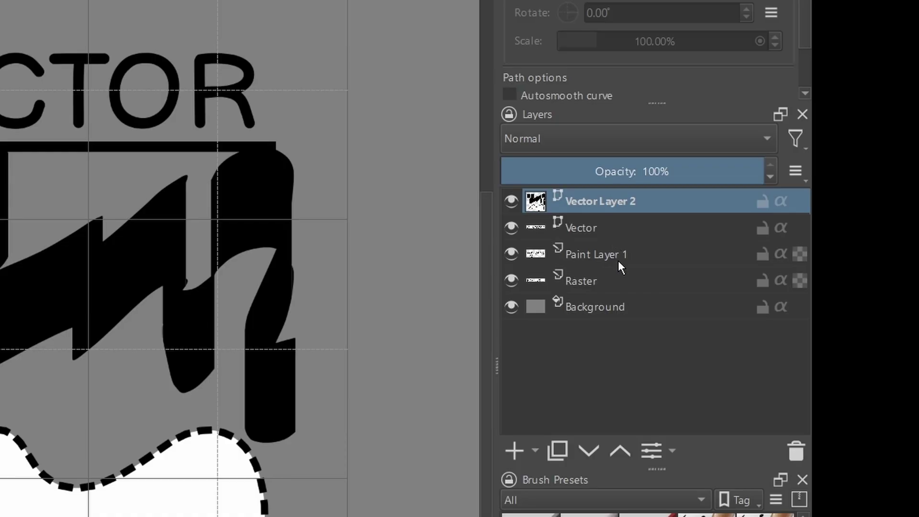
click(831, 215)
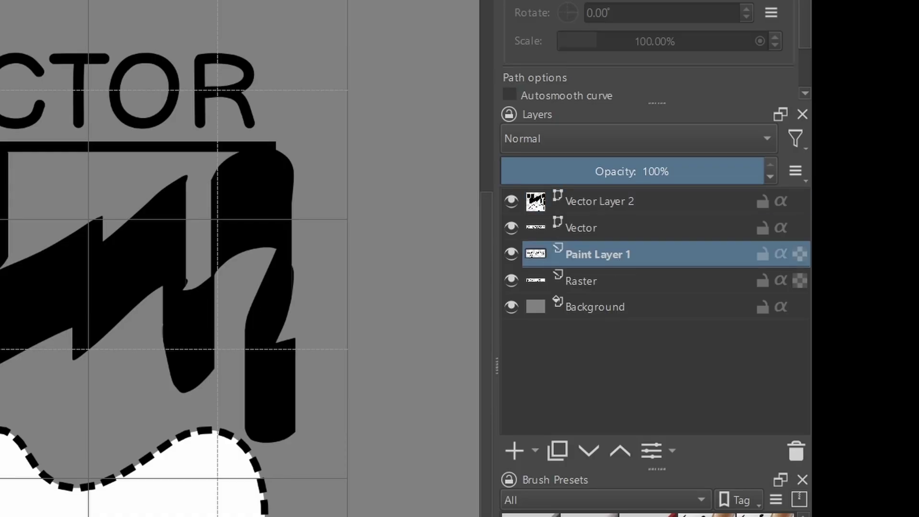
click(201, 341)
drag(444, 178, 472, 211)
drag(752, 169, 780, 211)
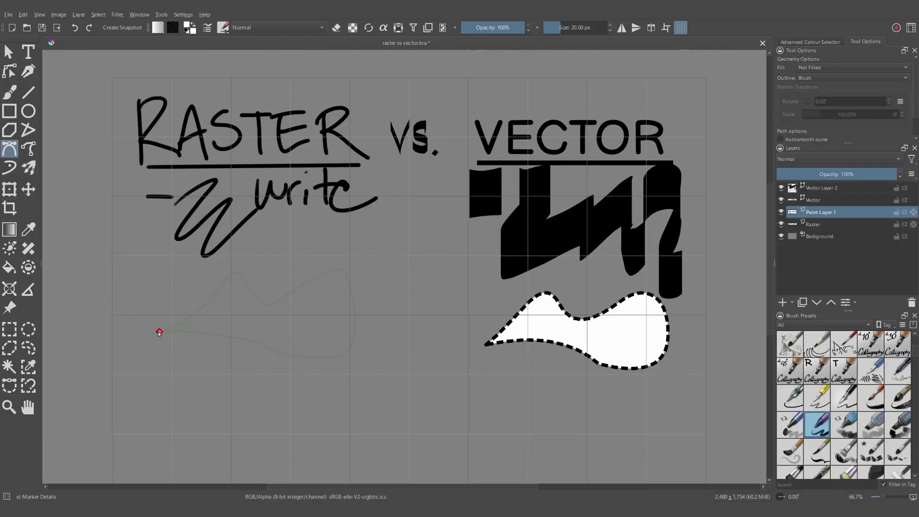
click(160, 332)
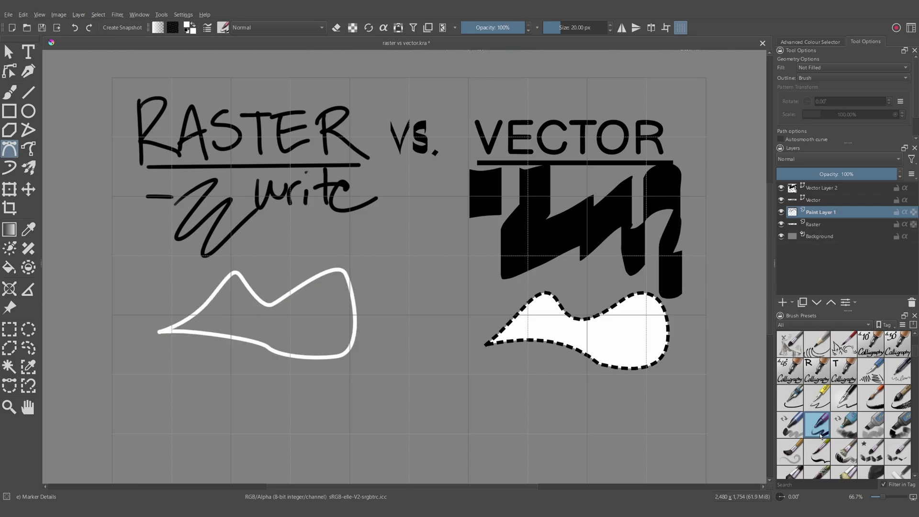
key(Escape)
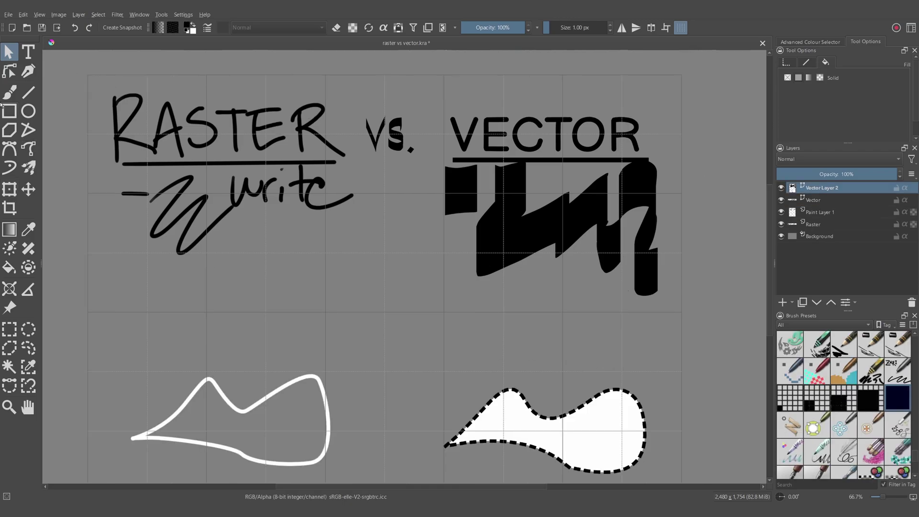
Draw a rectangle under the vector strokes and raise its outline thickness to 22 px
click(9, 111)
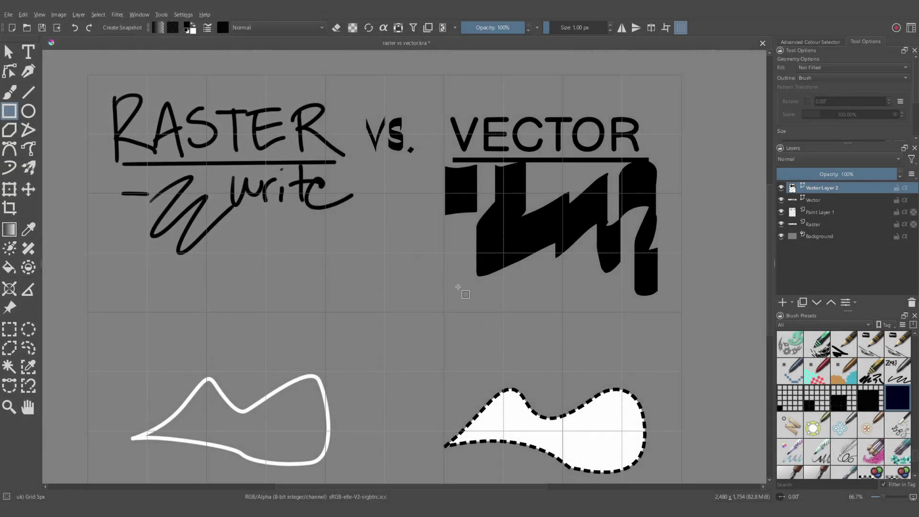
drag(450, 285, 491, 314)
click(7, 56)
click(531, 330)
click(806, 62)
click(835, 134)
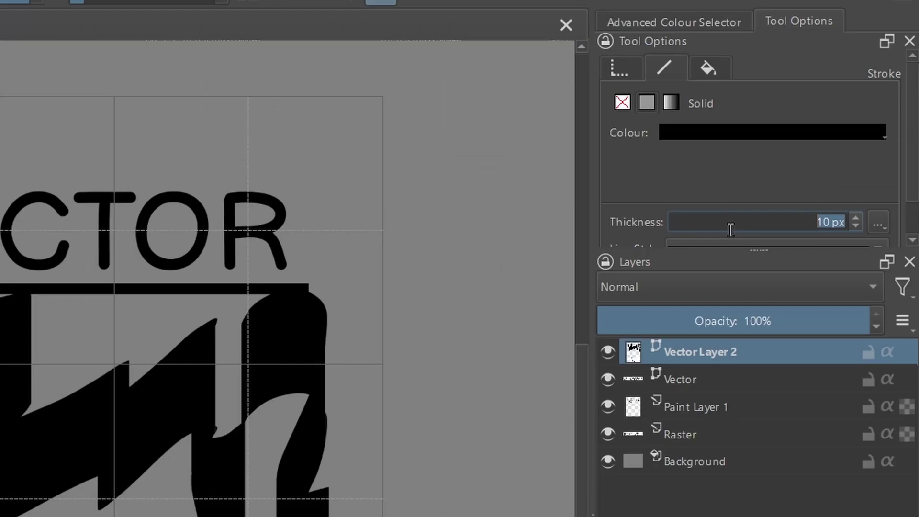
scroll(731, 230, up, 3)
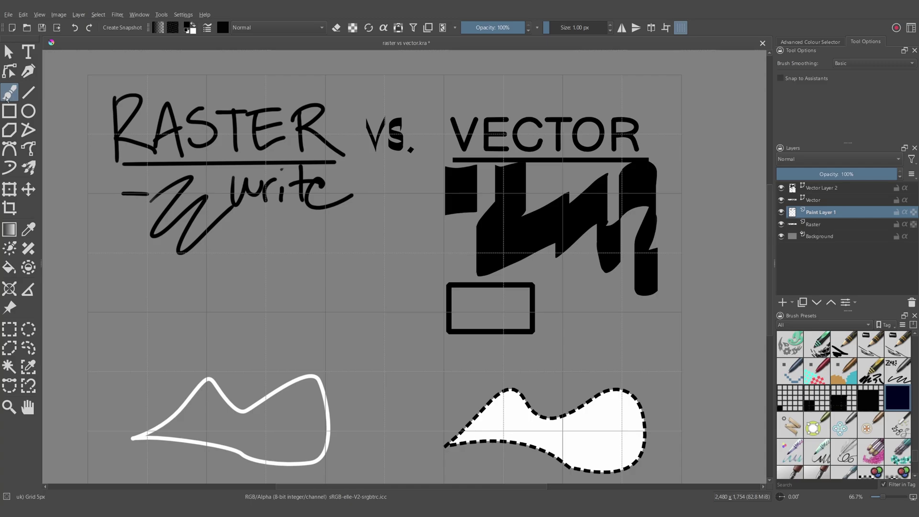
On Paint Layer 1, draw a thin rectangle and a thicker one using a different brush preset
click(9, 111)
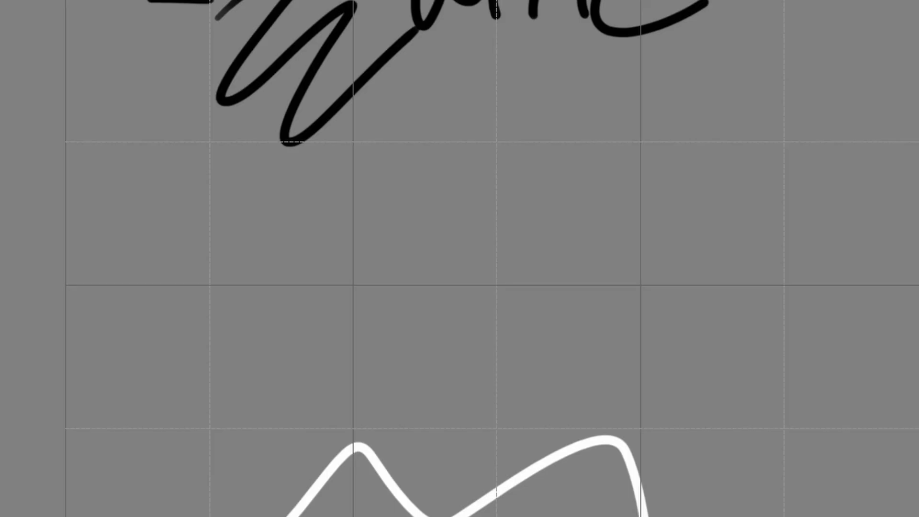
drag(169, 180, 369, 284)
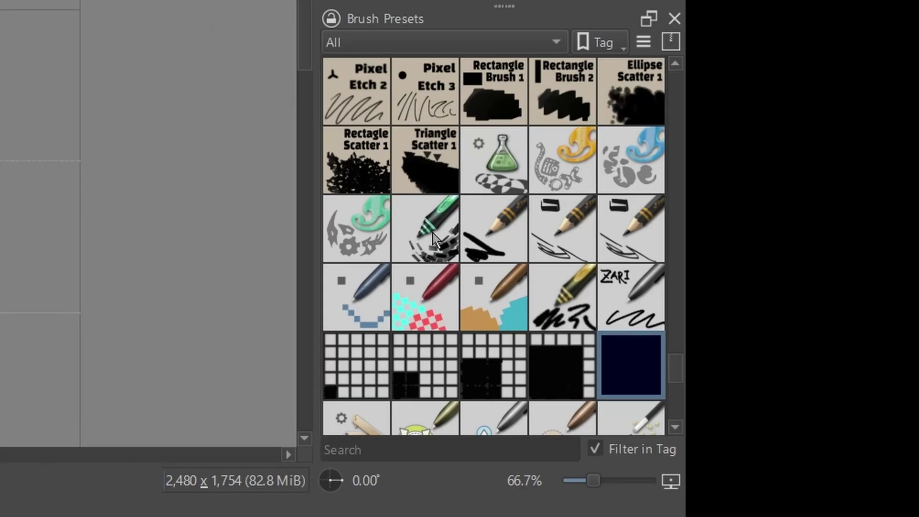
click(433, 233)
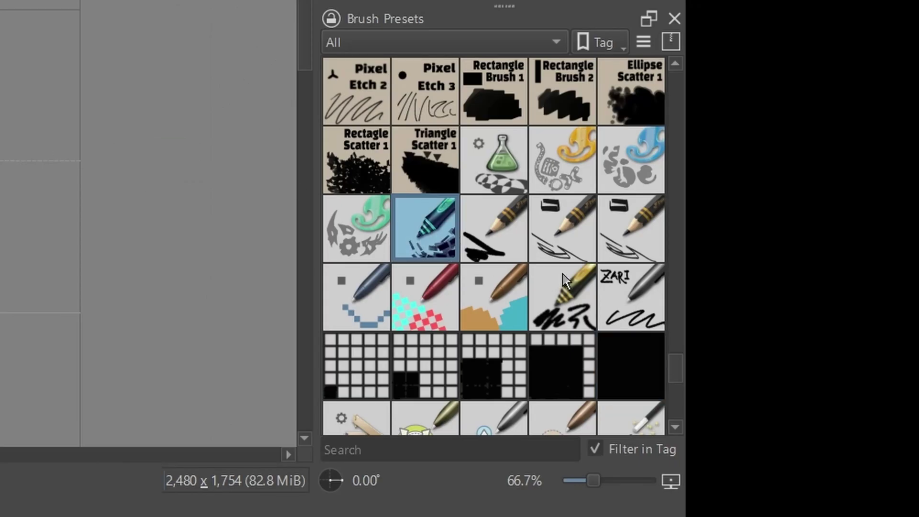
scroll(495, 266, up, 2)
scroll(493, 265, down, 2)
scroll(575, 232, up, 12)
scroll(570, 233, up, 5)
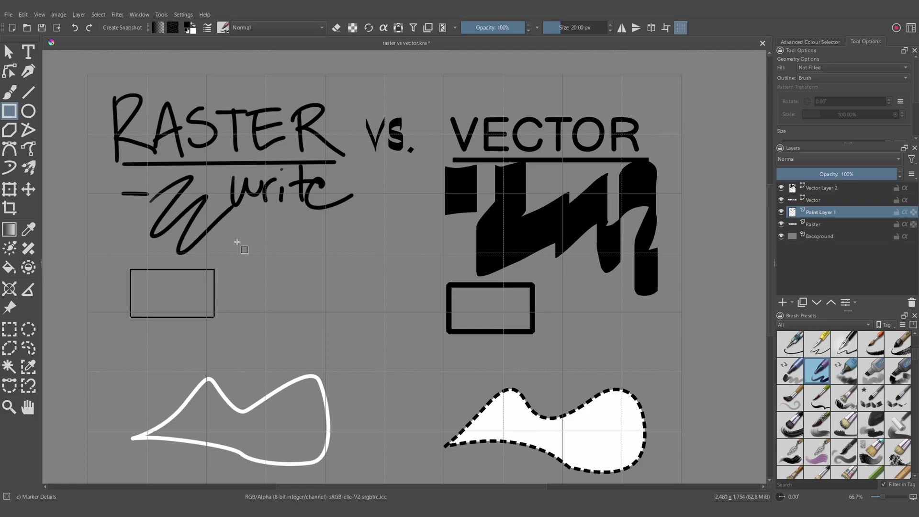
drag(233, 240, 323, 303)
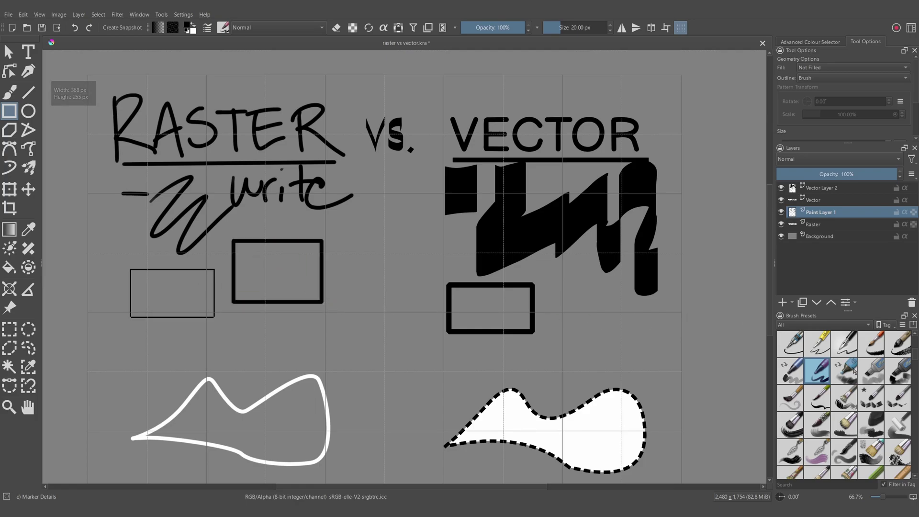
Draw an overlapping rough rectangle with Dry Bristles, then select the vector rectangle
scroll(894, 409, down, 2)
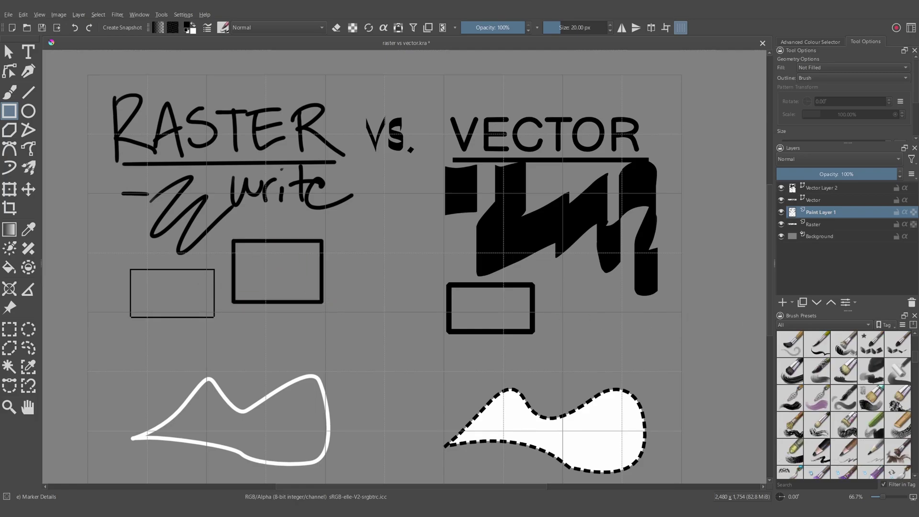
click(899, 405)
drag(256, 272, 356, 337)
key(q)
click(533, 328)
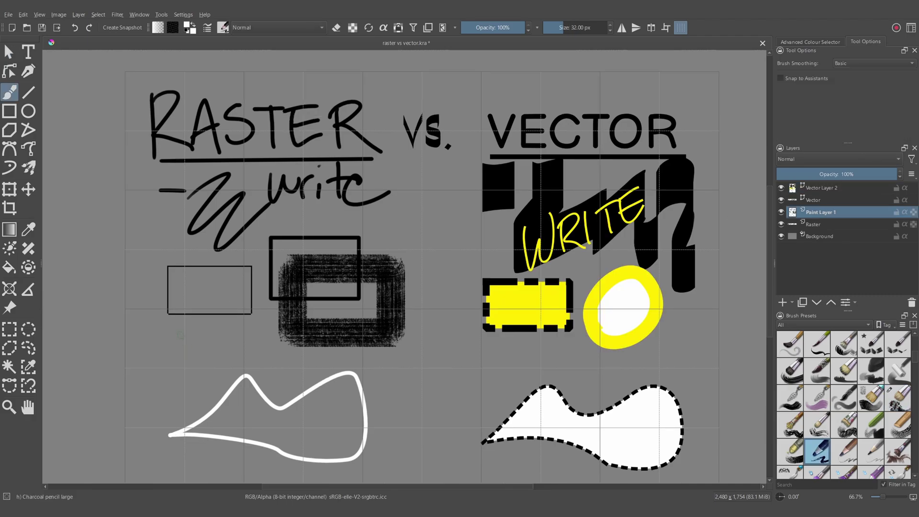
Paint a white charcoal zigzag below the thin rectangle and begin a trial straight line
mouse_move(171, 343)
mouse_down()
mouse_move(194, 327)
mouse_move(202, 372)
mouse_up()
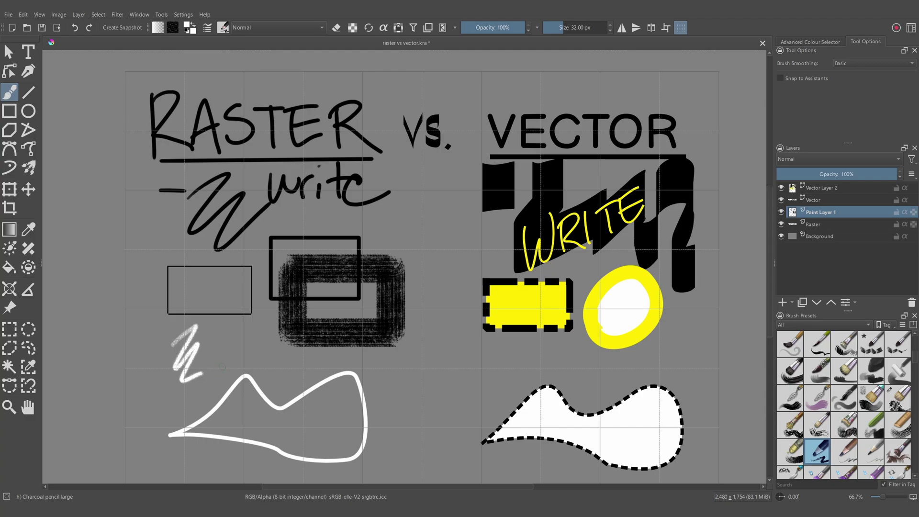
key(v)
drag(216, 361, 259, 360)
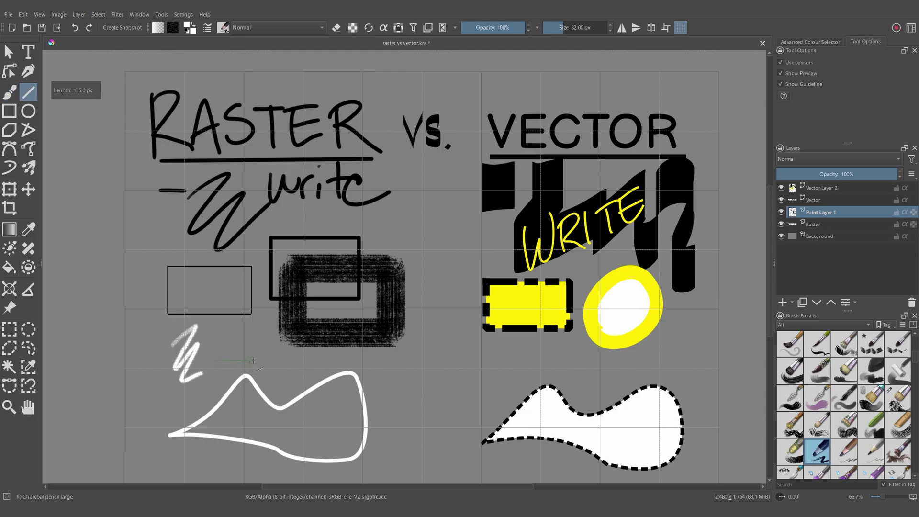
mouse_move(394, 354)
mouse_down()
mouse_move(422, 358)
mouse_move(388, 365)
mouse_up()
Stretch and tilt the trial straight line up-right, then discard it
drag(270, 365, 408, 358)
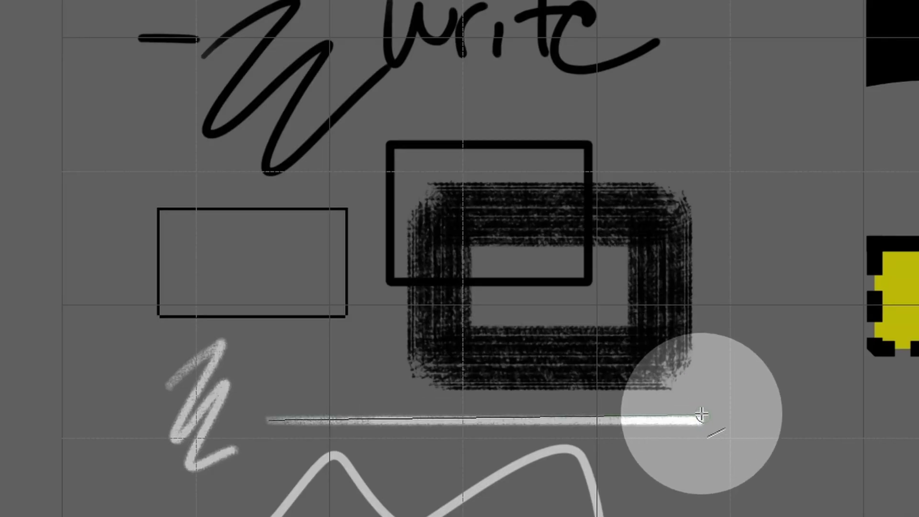
mouse_move(699, 414)
mouse_down()
mouse_move(700, 396)
mouse_move(704, 435)
mouse_move(678, 409)
mouse_up()
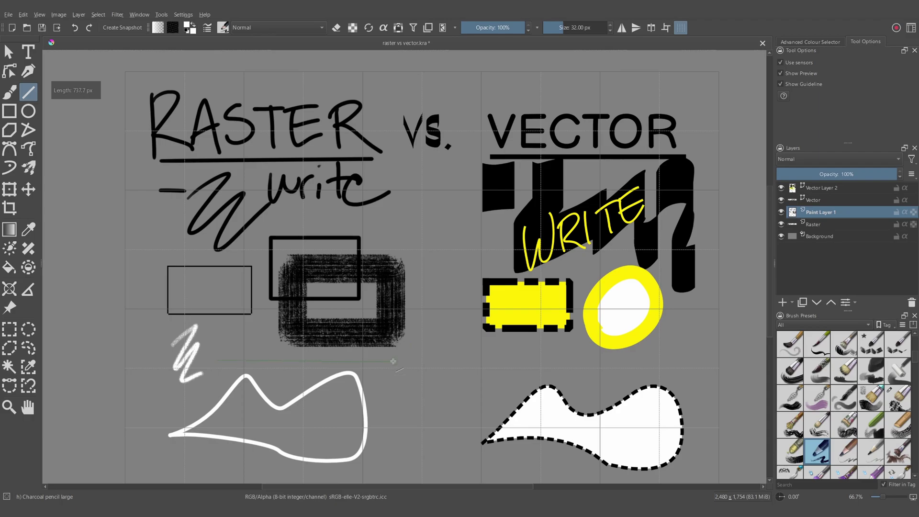
drag(407, 355, 402, 332)
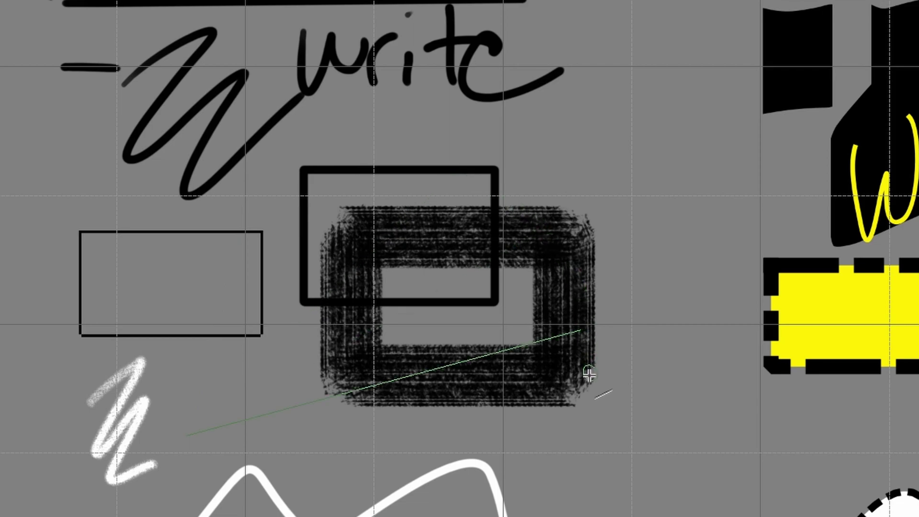
mouse_move(589, 374)
mouse_down()
mouse_move(584, 424)
mouse_move(576, 311)
mouse_move(537, 218)
mouse_move(420, 113)
mouse_up()
key(Escape)
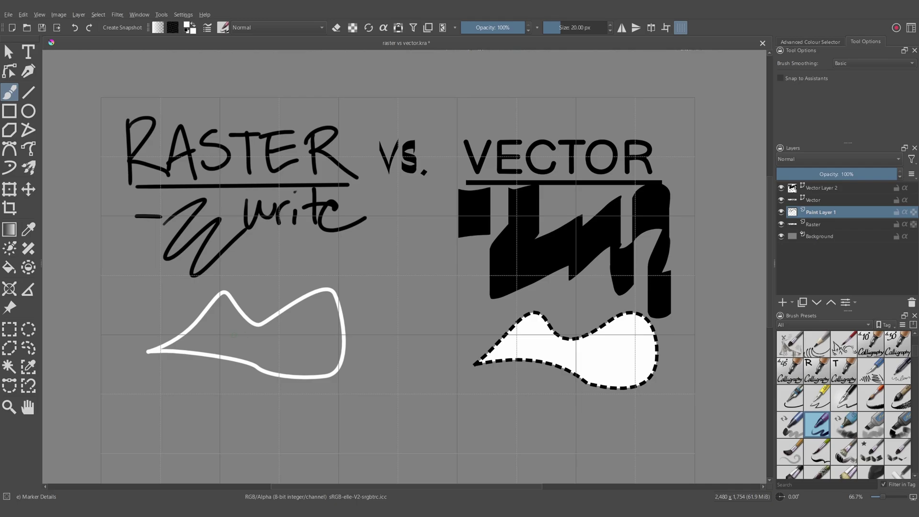
scroll(235, 330, up, 5)
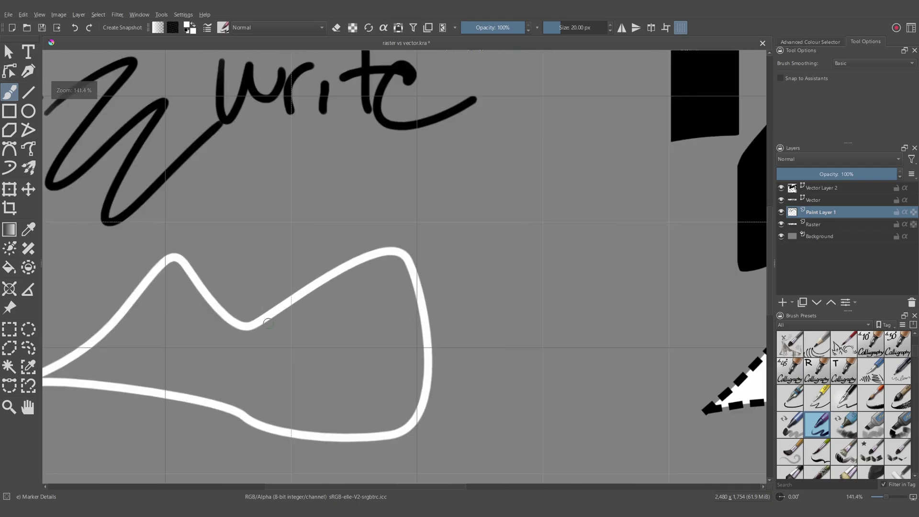
scroll(263, 306, up, 3)
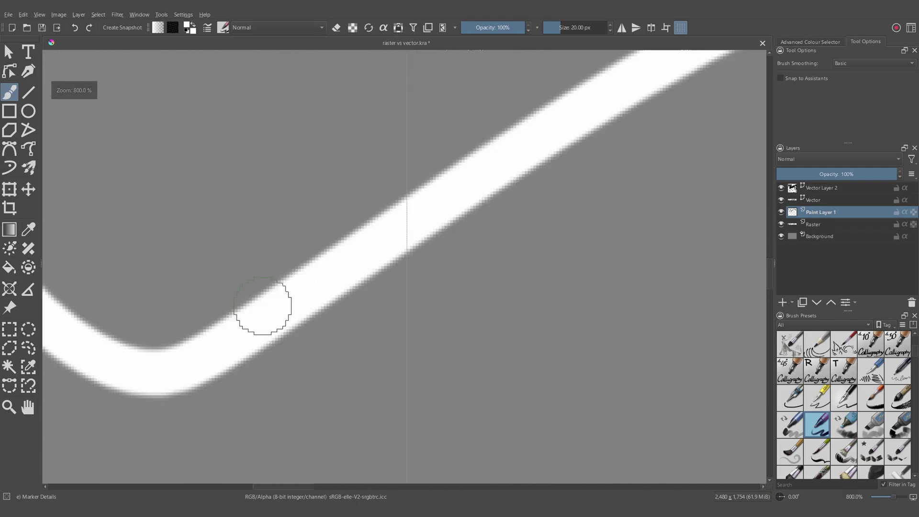
scroll(287, 293, up, 4)
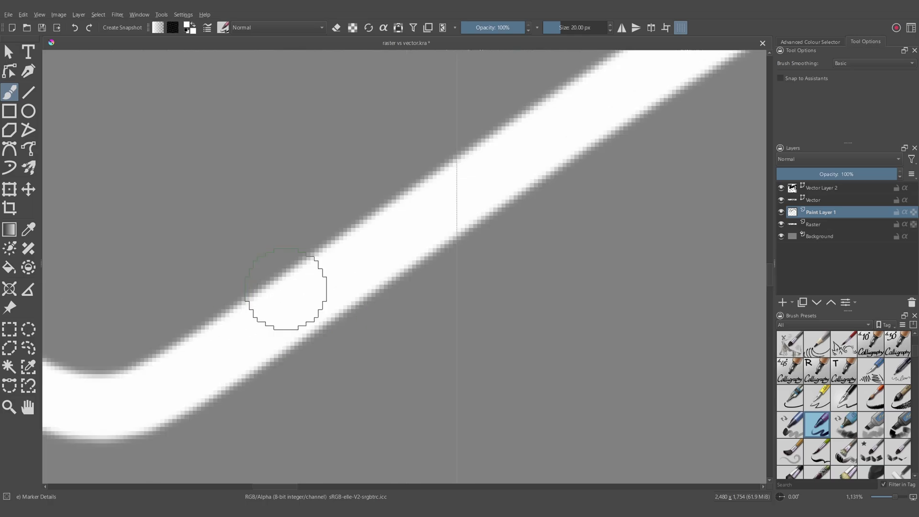
scroll(286, 288, down, 2)
scroll(286, 289, up, 2)
scroll(286, 289, down, 5)
scroll(286, 289, down, 5)
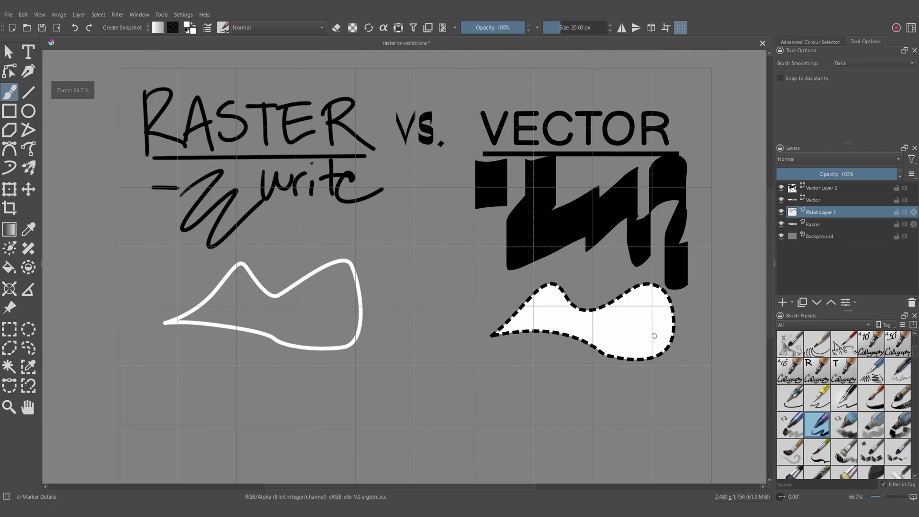
scroll(618, 314, up, 3)
scroll(584, 308, up, 4)
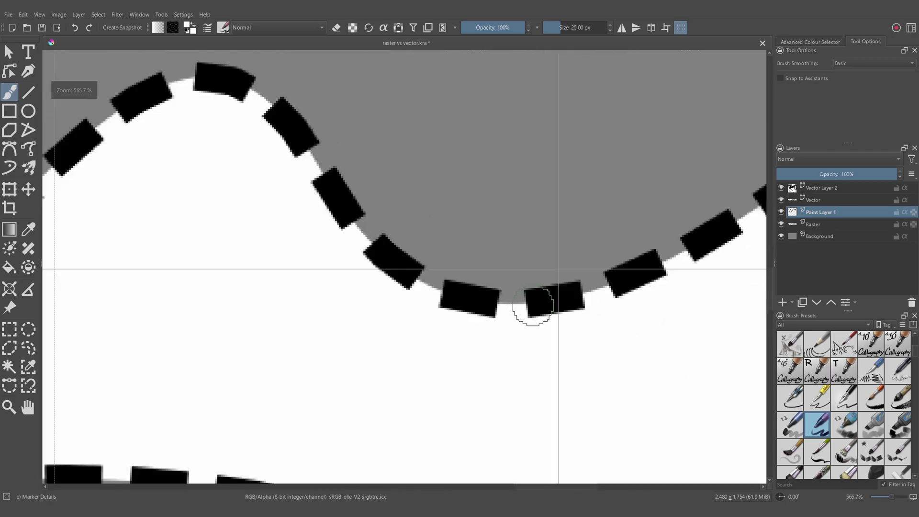
scroll(472, 304, up, 1)
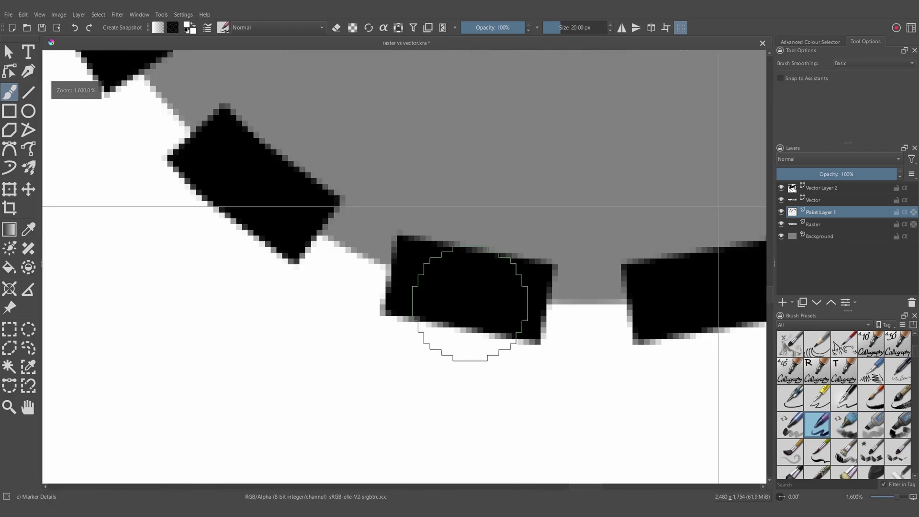
scroll(469, 304, down, 4)
scroll(470, 304, down, 5)
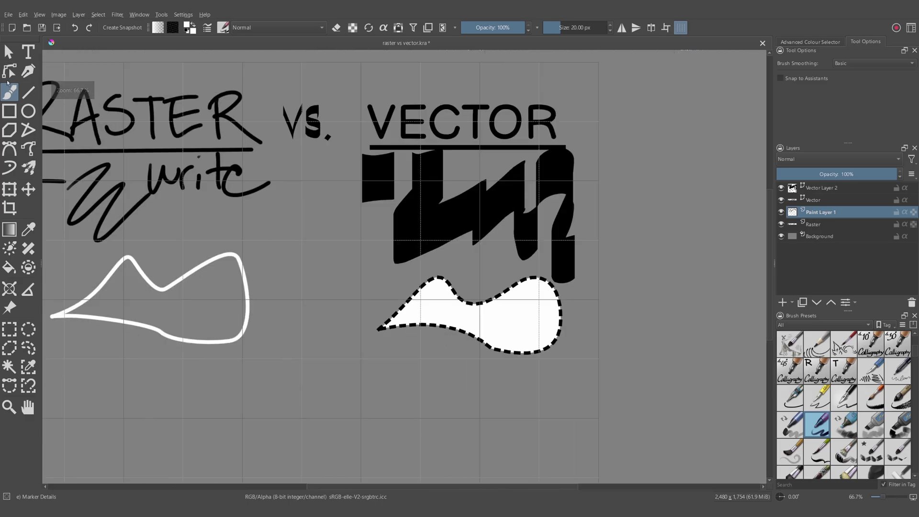
Select the white dashed-outline vector shape and drag its corner to enlarge it well beyond the raster version
click(9, 52)
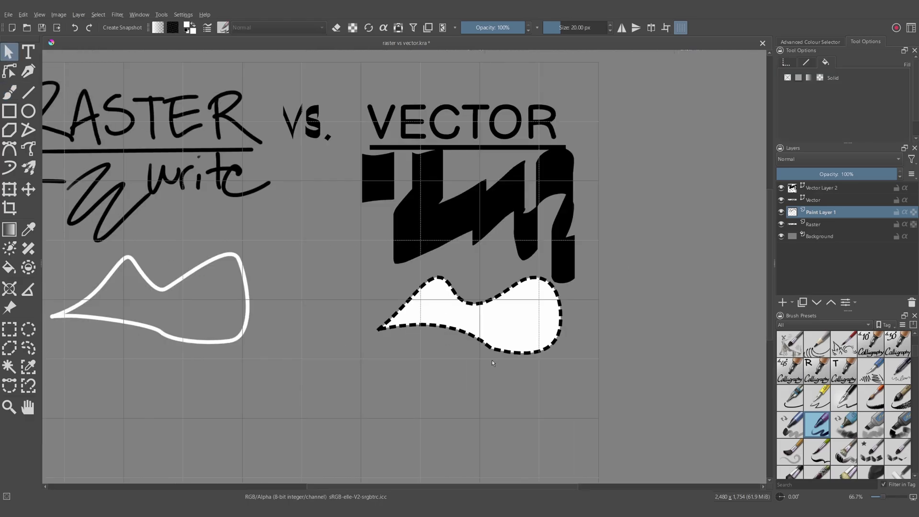
click(520, 319)
click(823, 187)
click(467, 346)
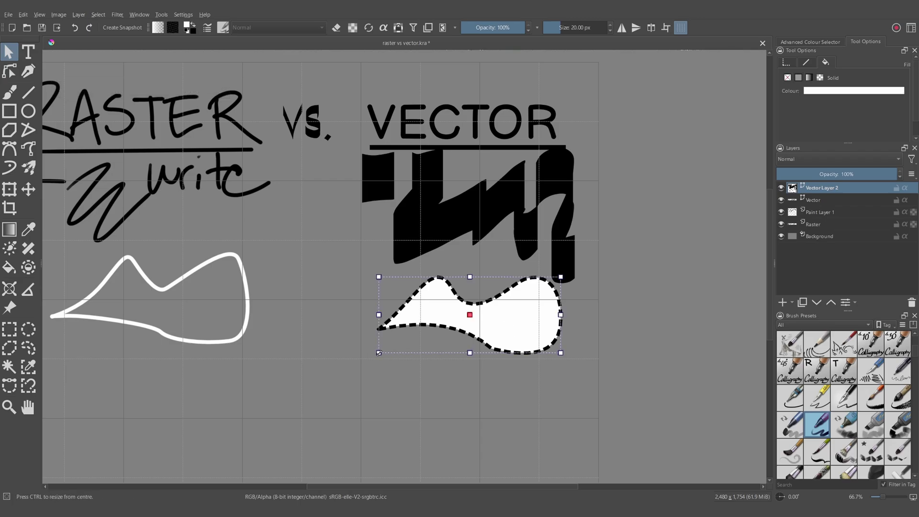
drag(379, 353, 246, 406)
drag(511, 310, 537, 314)
click(645, 236)
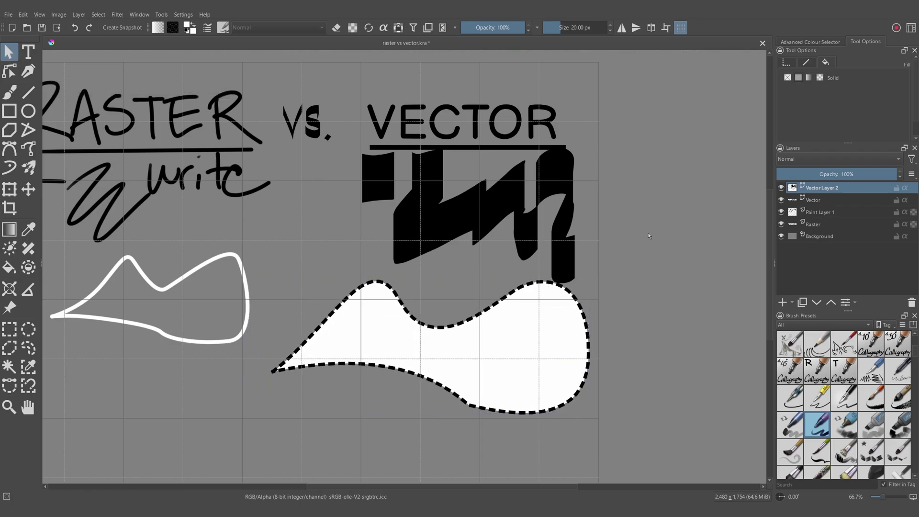
Box-select the white raster shape, clear the selection, and zoom in to compare edges
scroll(470, 330, up, 2)
scroll(470, 329, down, 3)
key(ctrl+r)
key(Page_Down)
key(Page_Down)
mouse_move(206, 248)
mouse_down()
mouse_move(400, 330)
mouse_move(416, 348)
mouse_up()
click(211, 258)
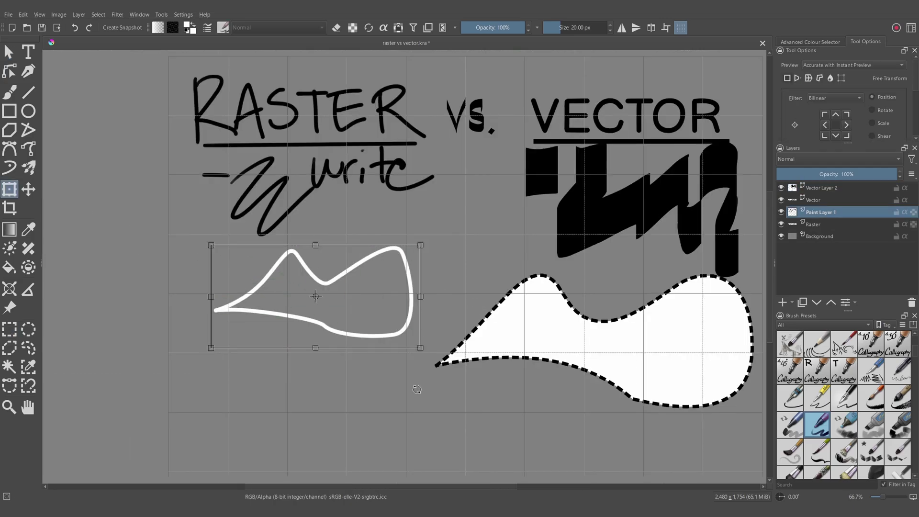
scroll(406, 258, up, 3)
scroll(406, 259, down, 2)
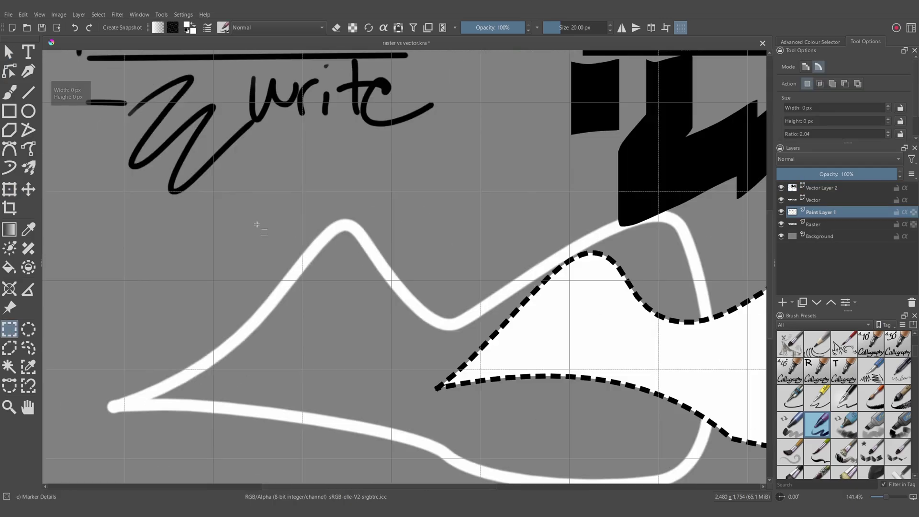
scroll(716, 361, up, 1)
scroll(523, 294, up, 5)
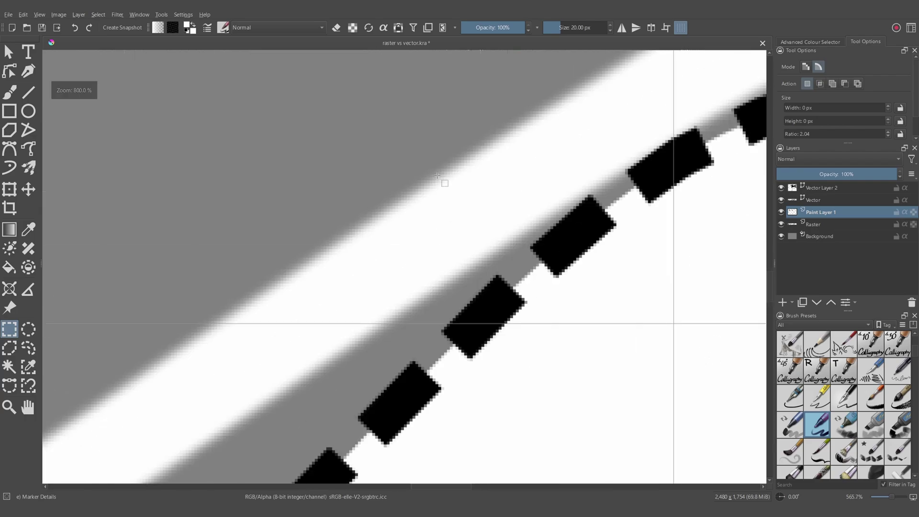
scroll(539, 304, down, 3)
scroll(590, 372, down, 3)
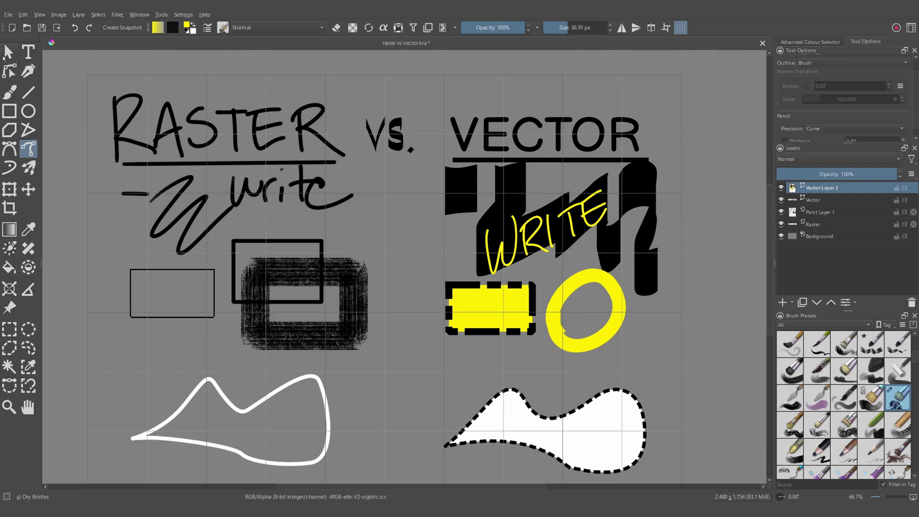
Select the yellow vector ellipse and pick white in the colour selector to fill it
click(7, 53)
click(602, 339)
click(822, 44)
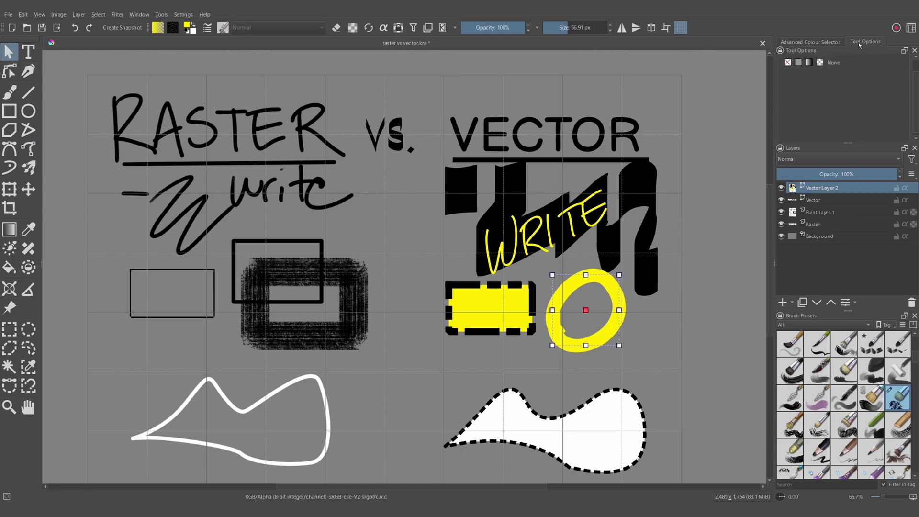
click(819, 95)
click(858, 42)
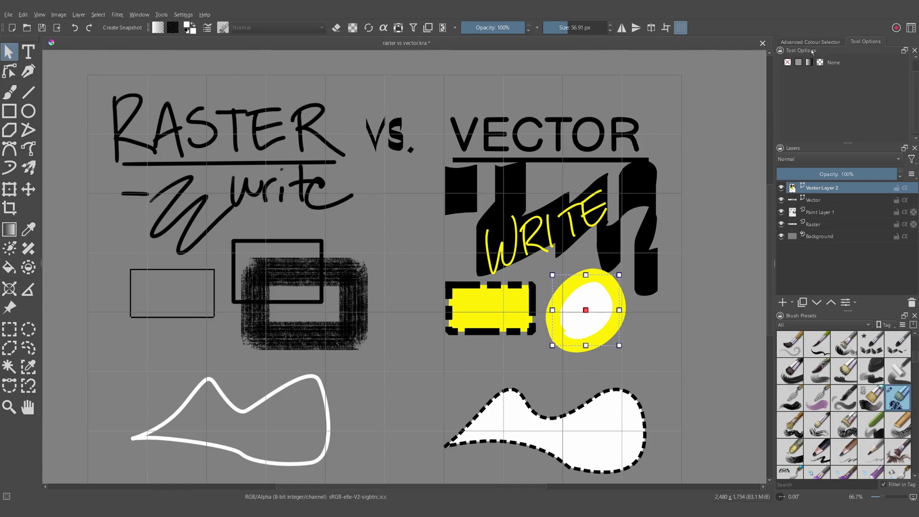